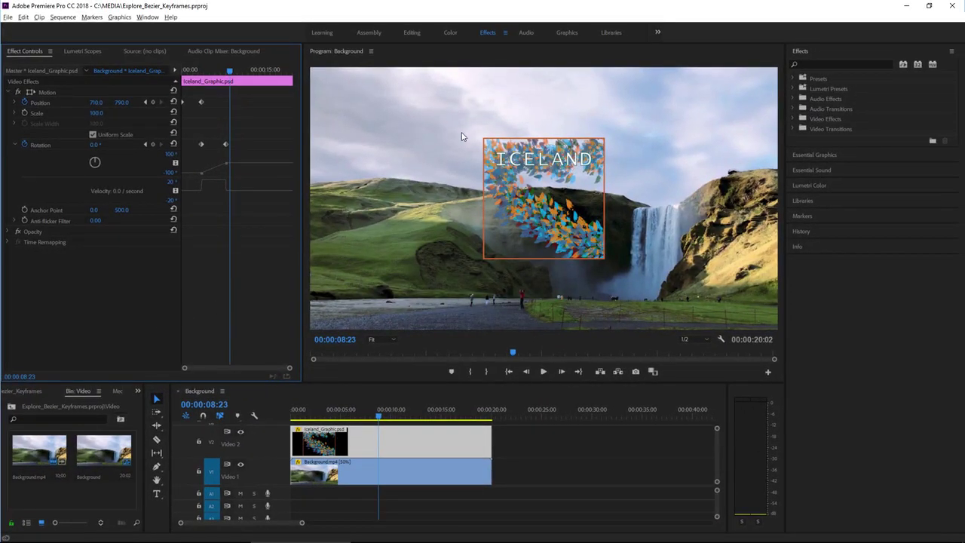
Reset the Effects workspace to its saved layout via Window > Workspaces.
click(148, 17)
mouse_move(142, 46)
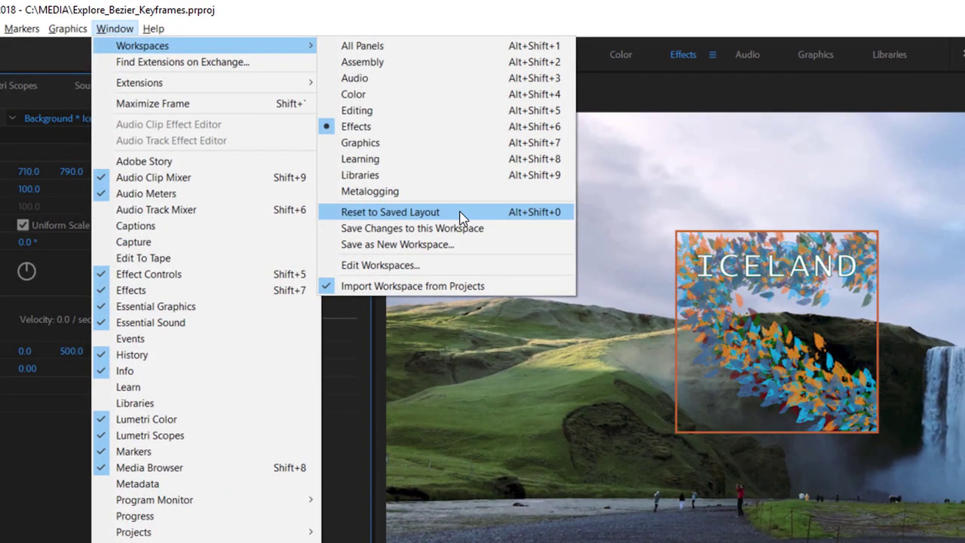
click(460, 213)
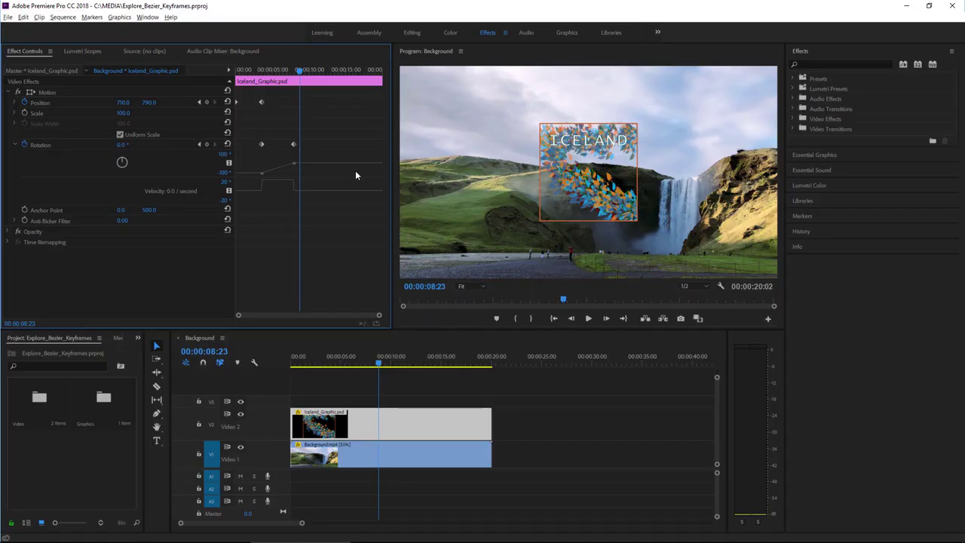
click(506, 34)
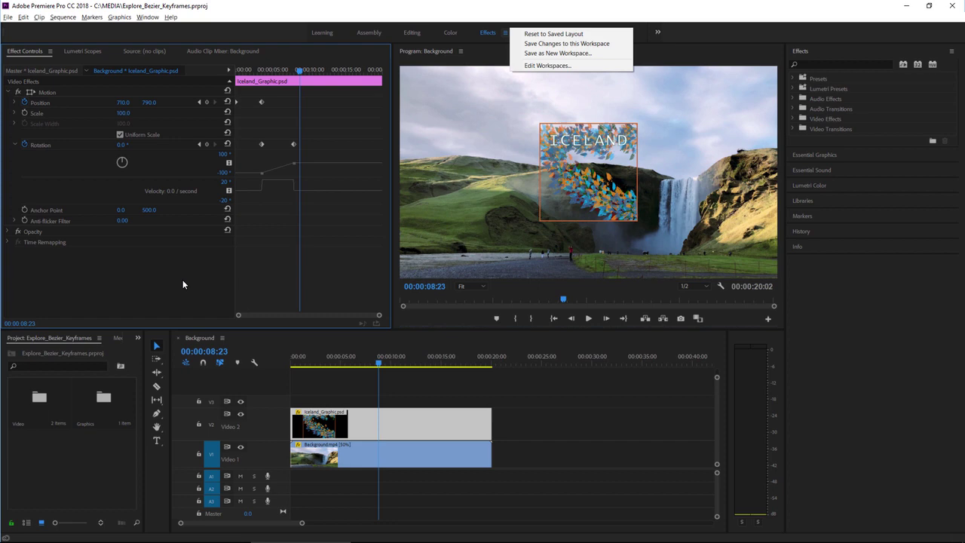
click(368, 361)
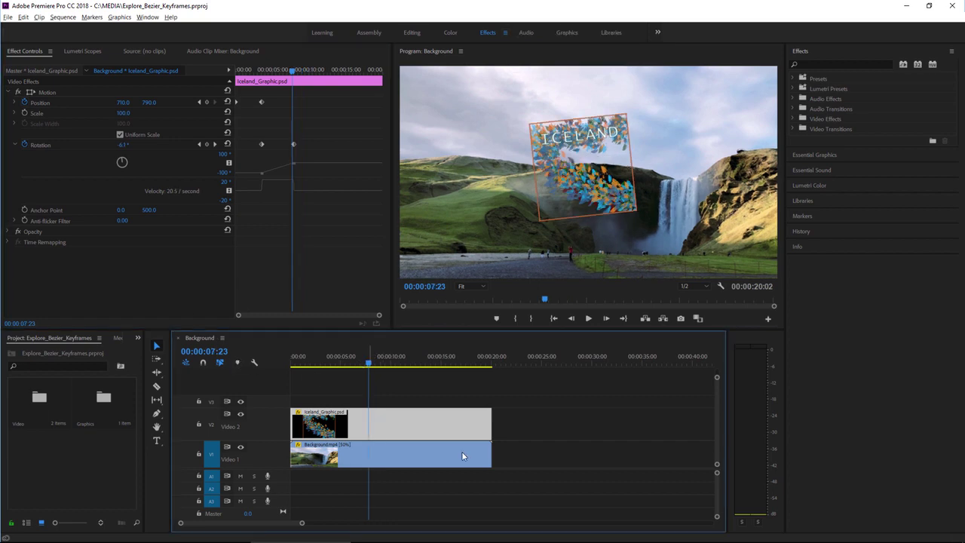
mouse_move(370, 365)
mouse_down()
mouse_move(379, 359)
mouse_move(293, 367)
mouse_move(393, 372)
mouse_up()
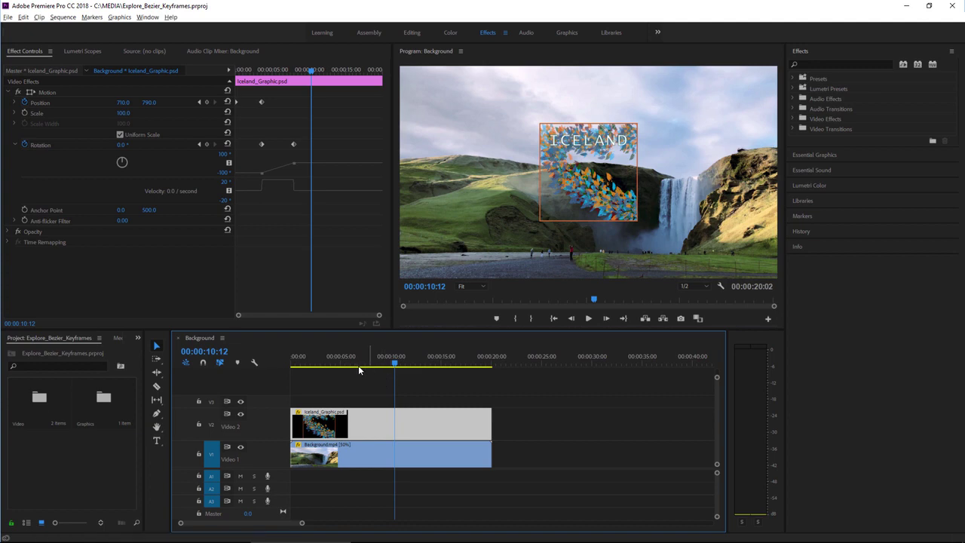
drag(358, 365, 327, 365)
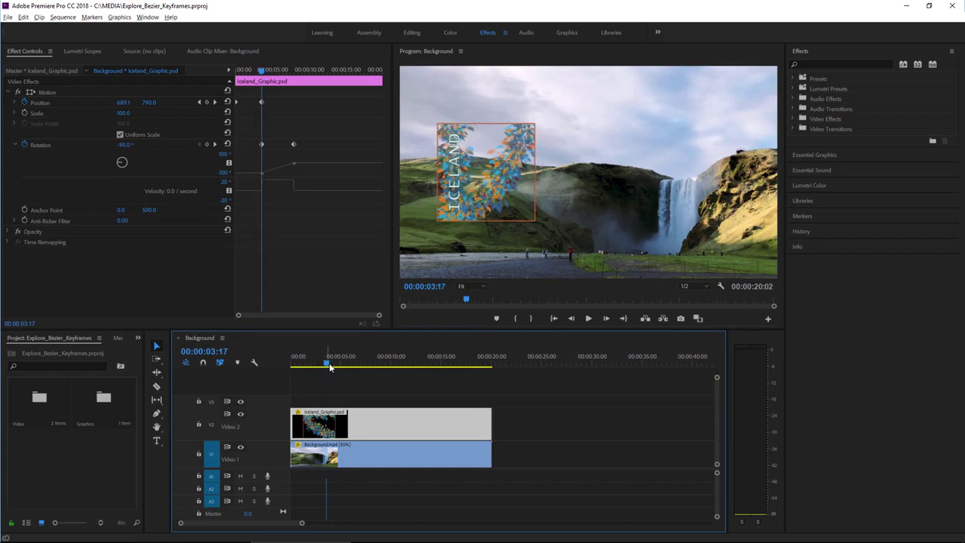
key(space)
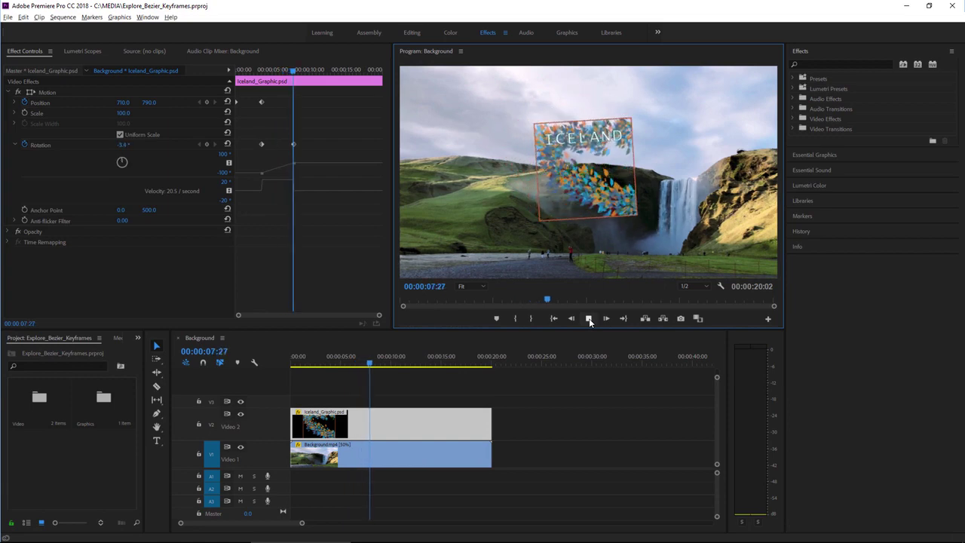
key(space)
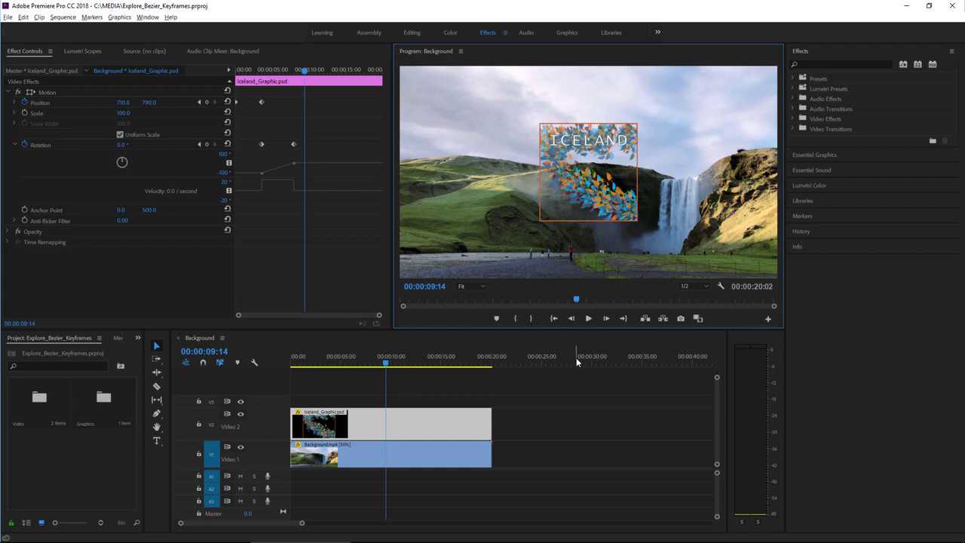
click(423, 429)
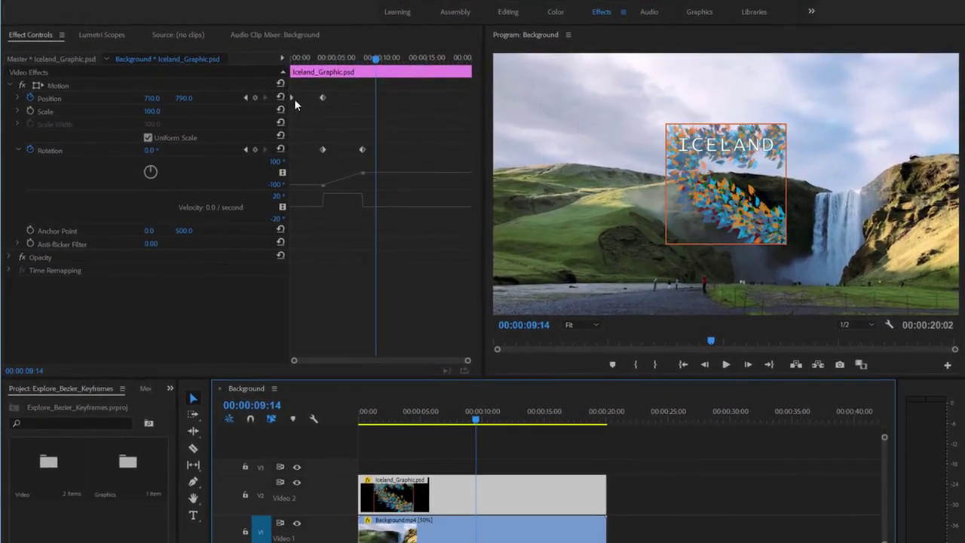
click(245, 98)
click(245, 98)
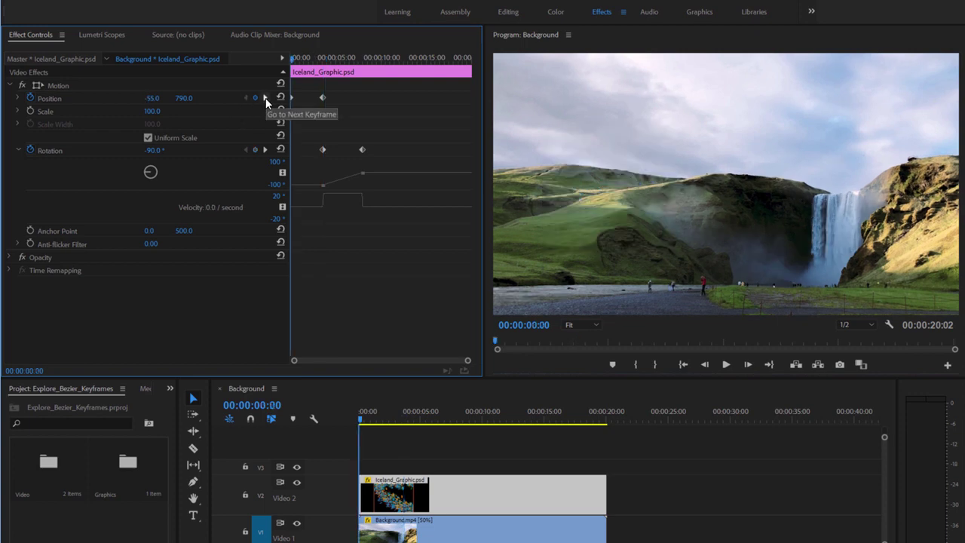
click(265, 98)
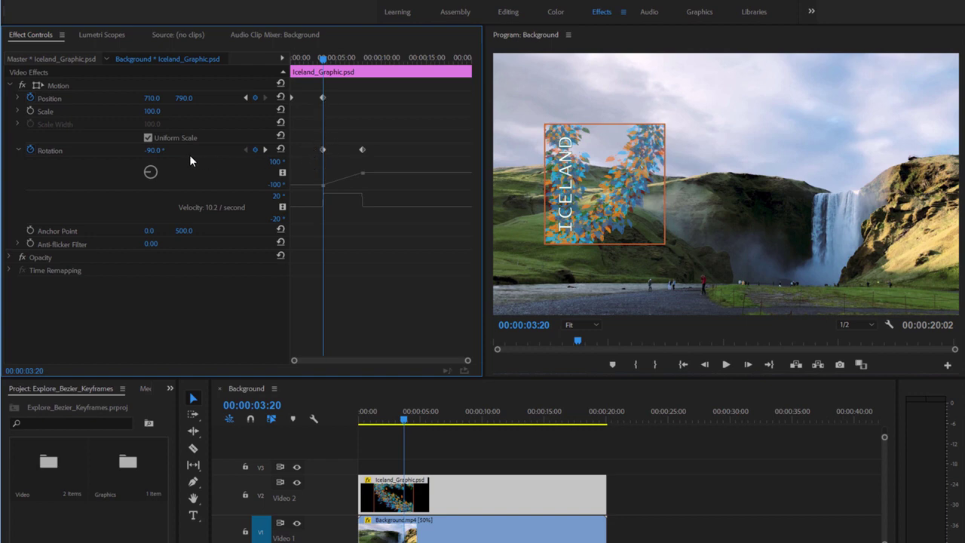
click(265, 151)
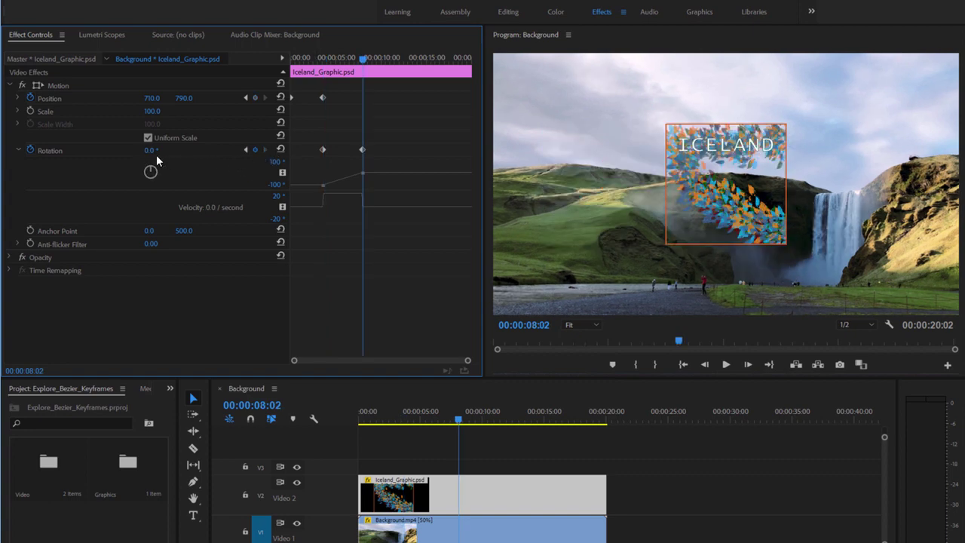
mouse_move(458, 420)
mouse_down()
mouse_move(434, 424)
mouse_move(468, 424)
mouse_up()
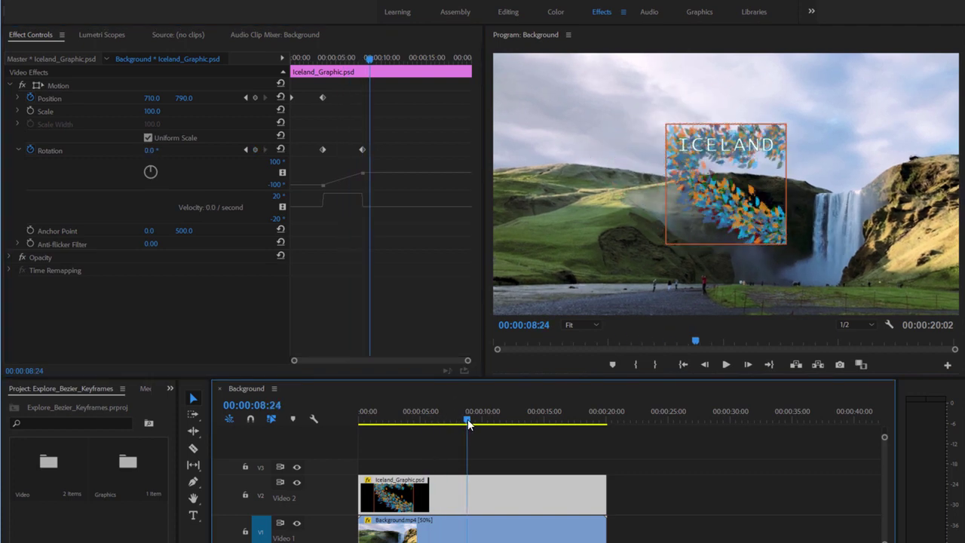
key(Left)
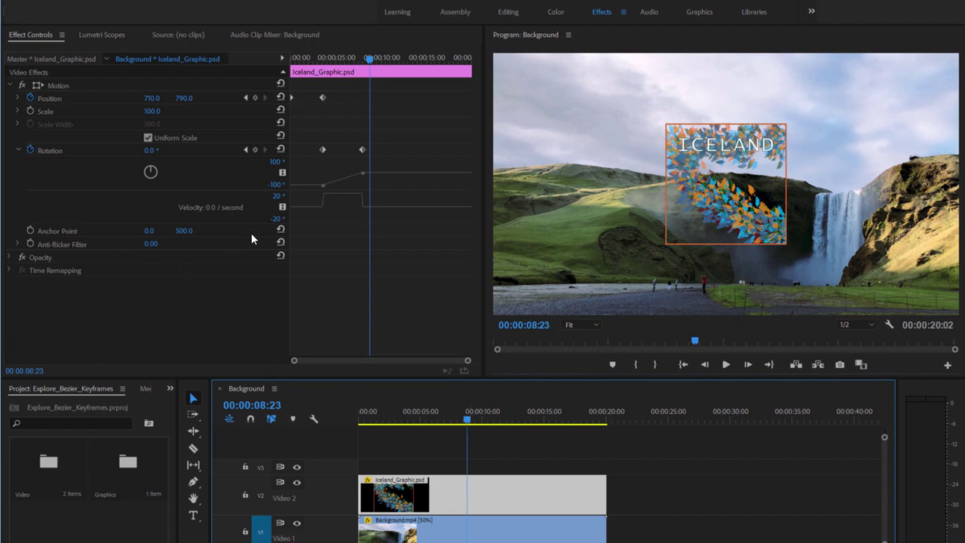
Make the Rotation value graph and velocity graph taller in Effect Controls.
drag(296, 220, 296, 254)
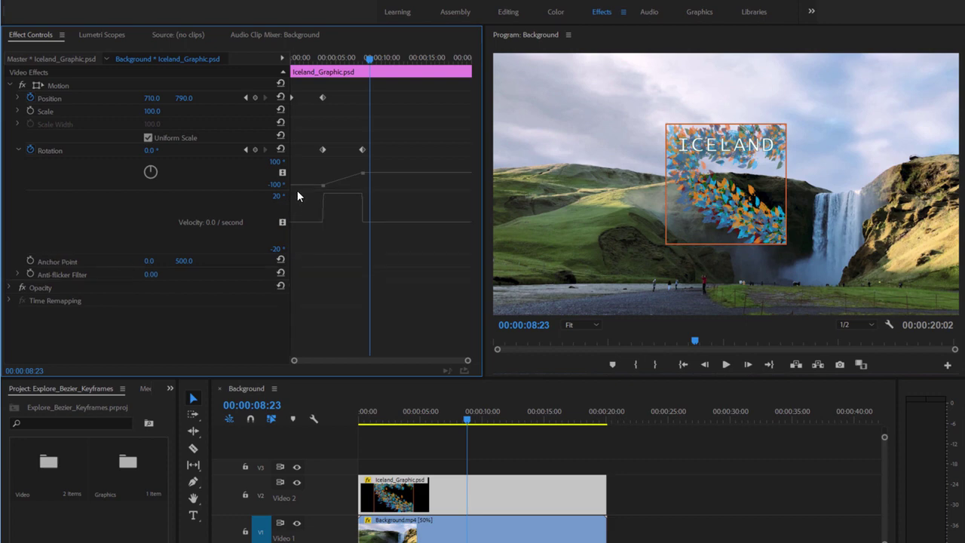
drag(297, 190, 301, 229)
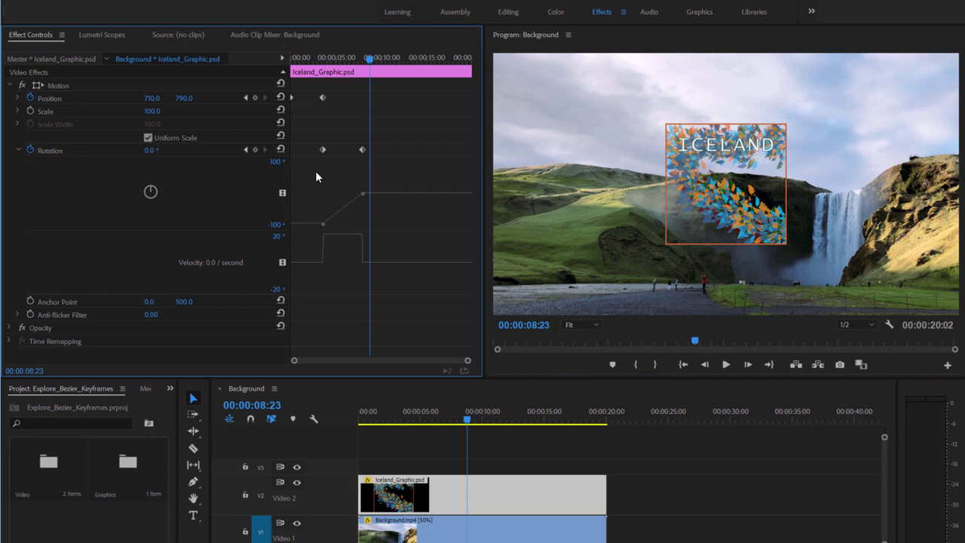
Set the ending Rotation keyframe to Bezier and zoom into the keyframe timeline.
right_click(362, 149)
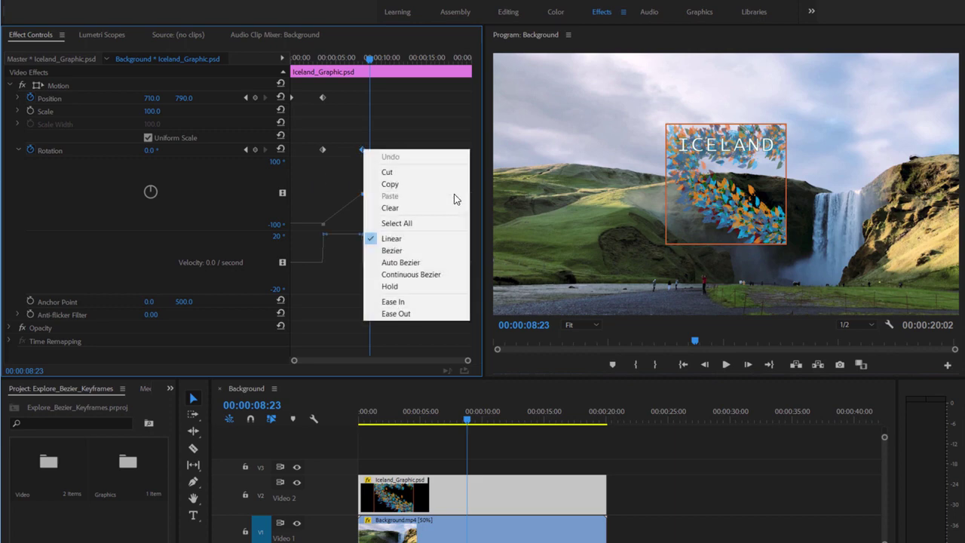
click(430, 251)
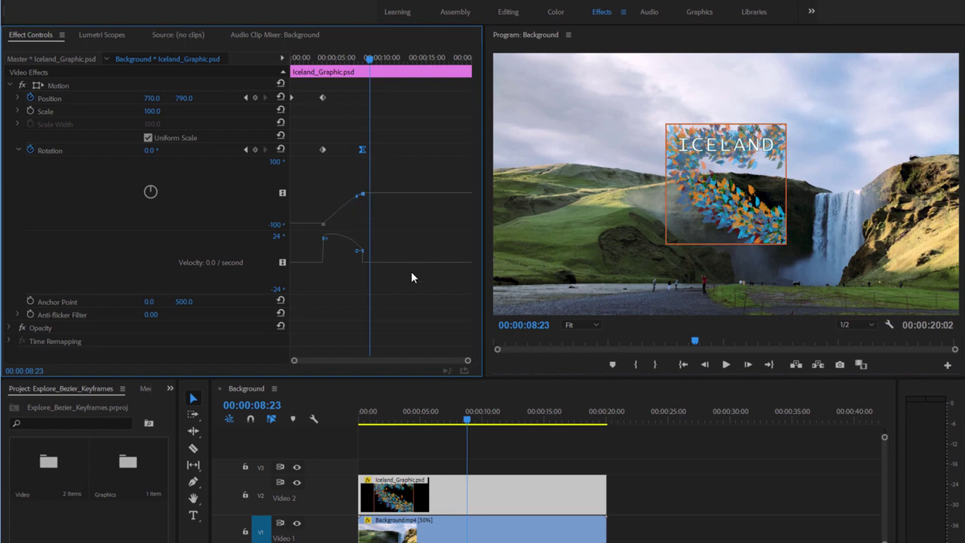
drag(468, 360, 396, 361)
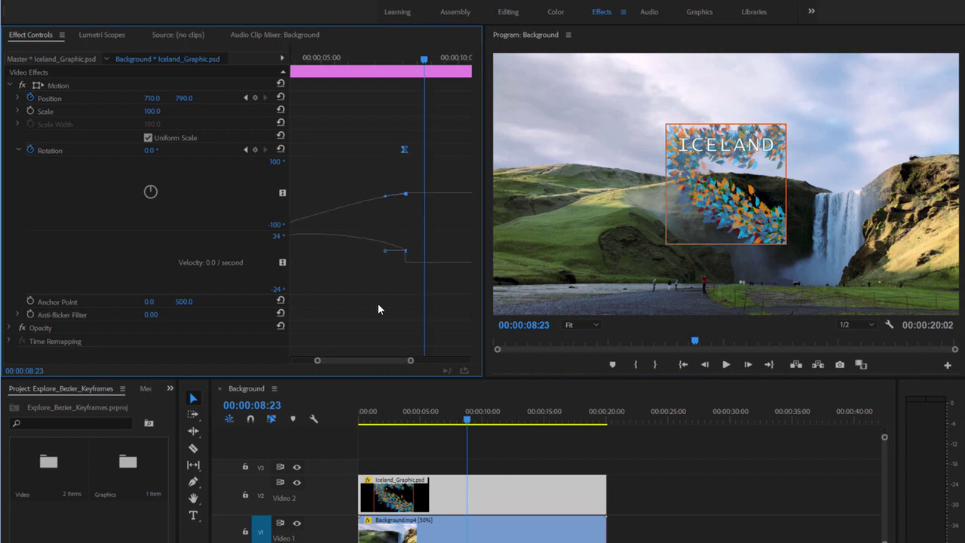
click(410, 420)
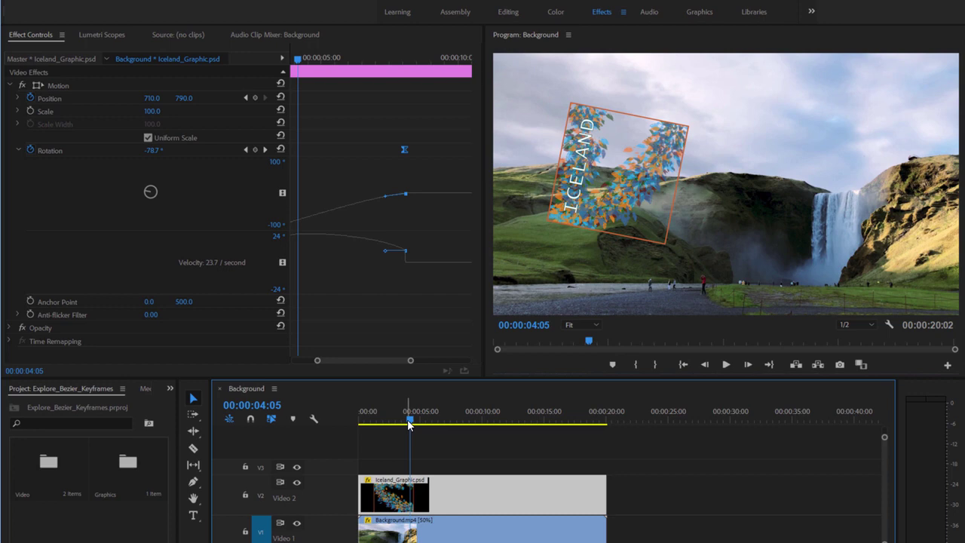
click(726, 366)
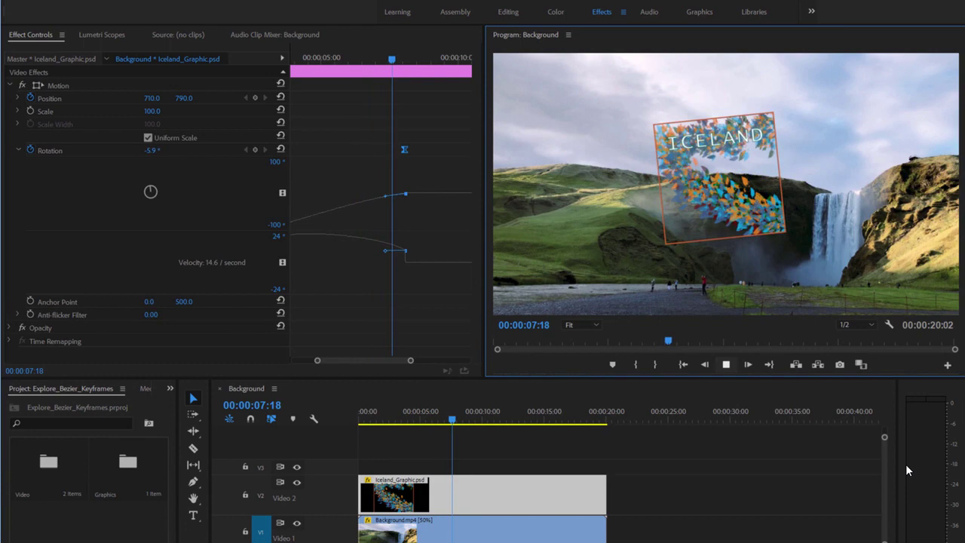
click(726, 366)
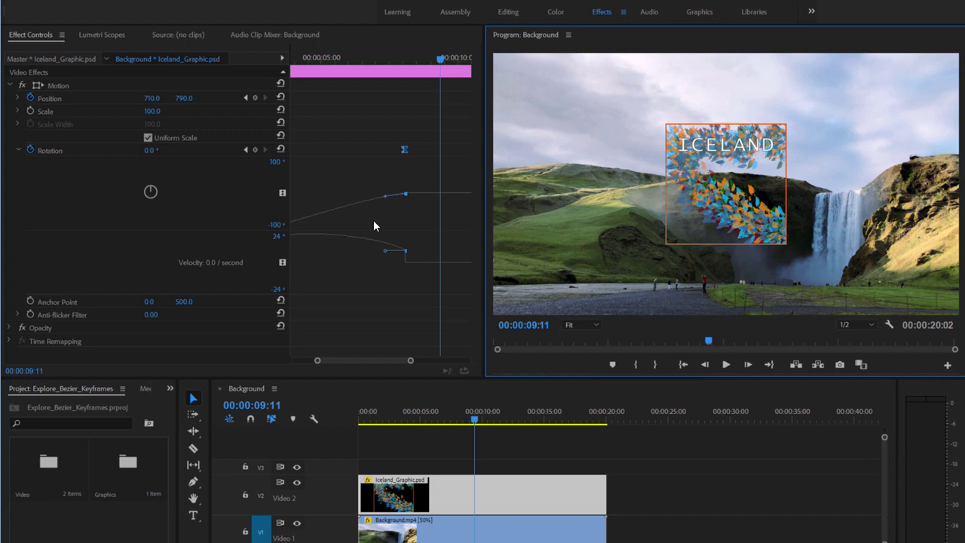
drag(340, 359, 325, 337)
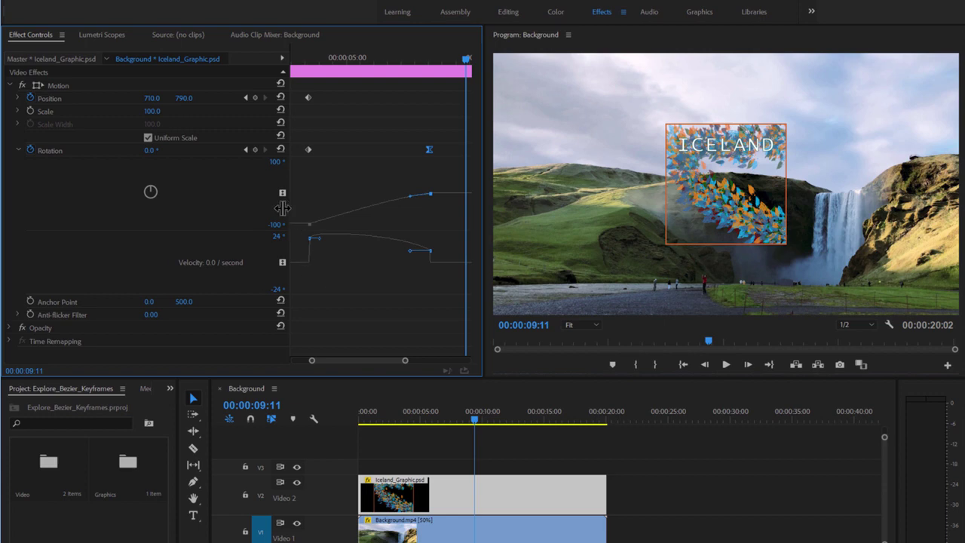
drag(289, 209, 212, 203)
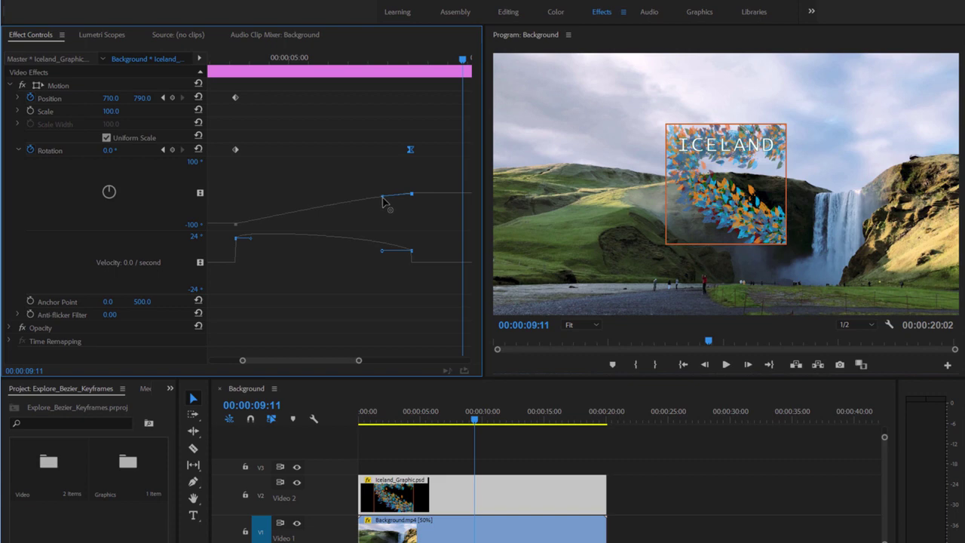
mouse_move(381, 197)
mouse_down()
mouse_move(370, 197)
mouse_move(404, 178)
mouse_up()
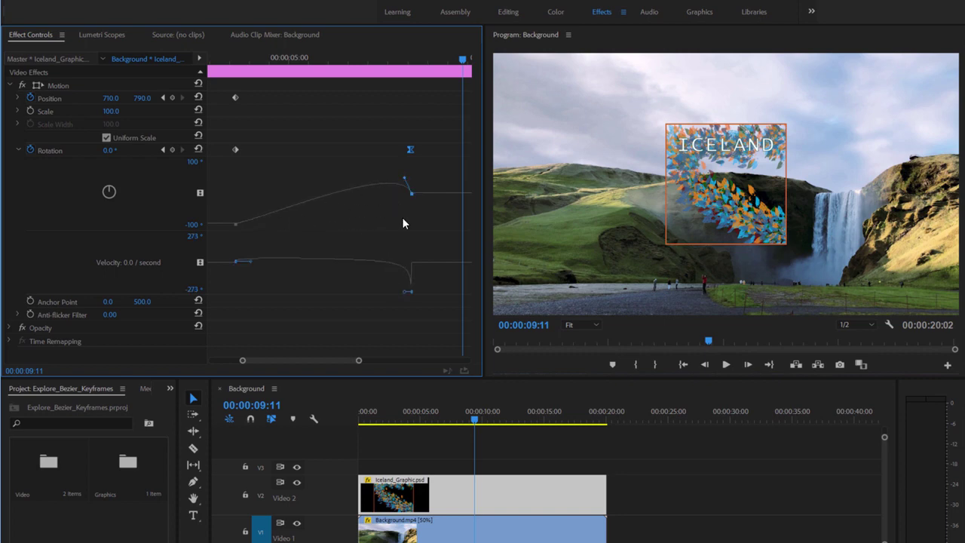
drag(474, 420, 404, 422)
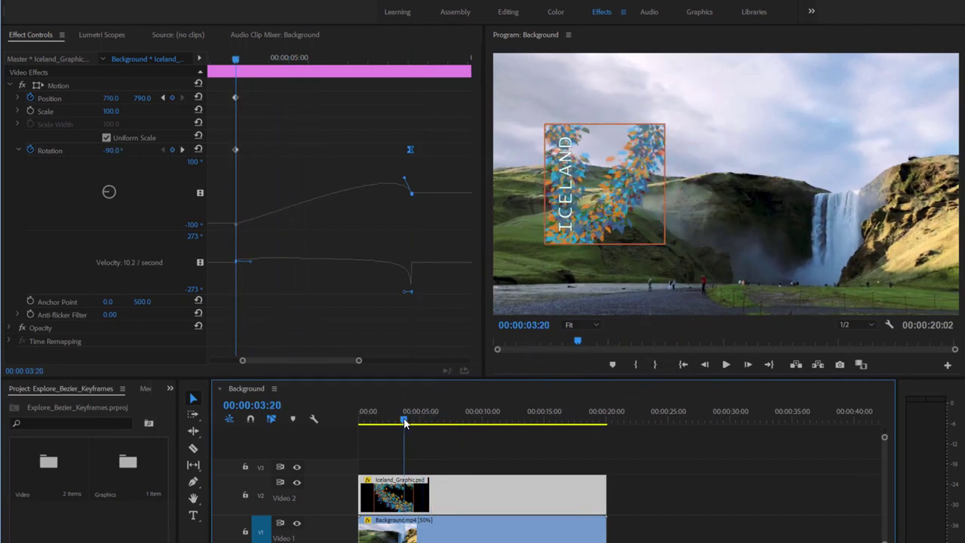
drag(405, 422, 452, 424)
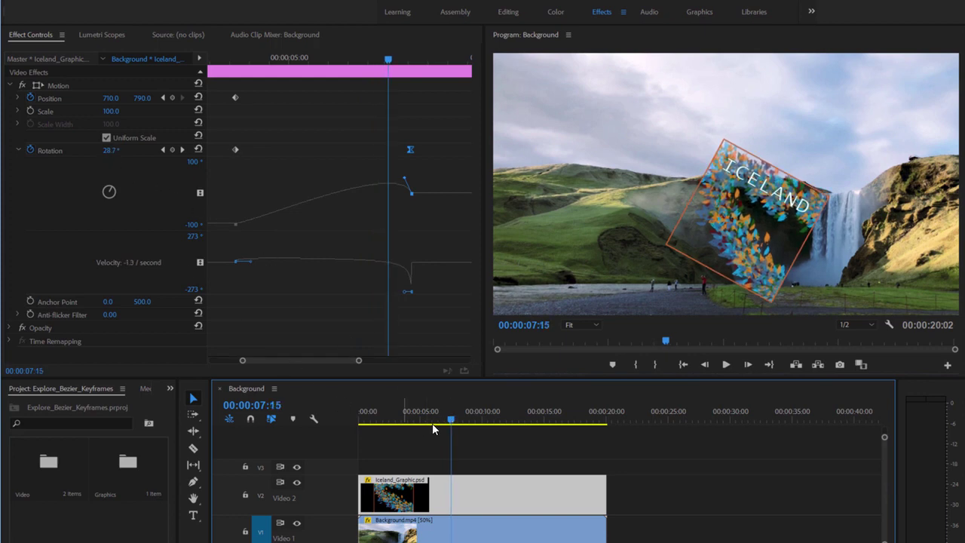
click(452, 423)
drag(453, 423, 458, 423)
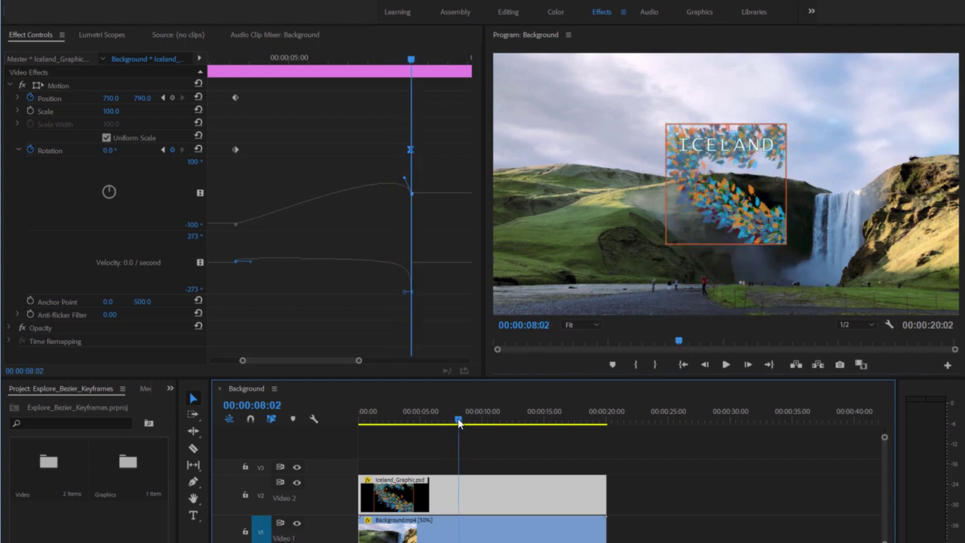
drag(679, 341, 583, 341)
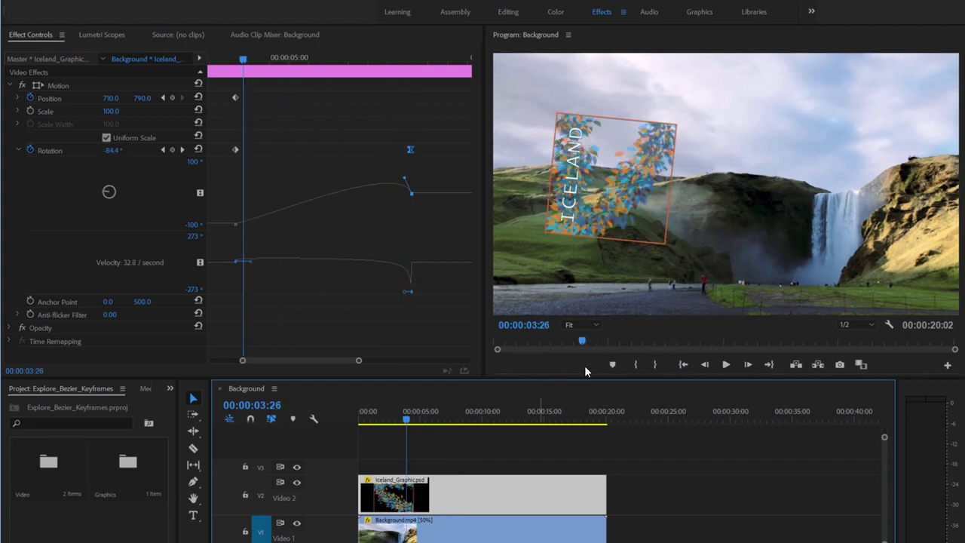
click(728, 364)
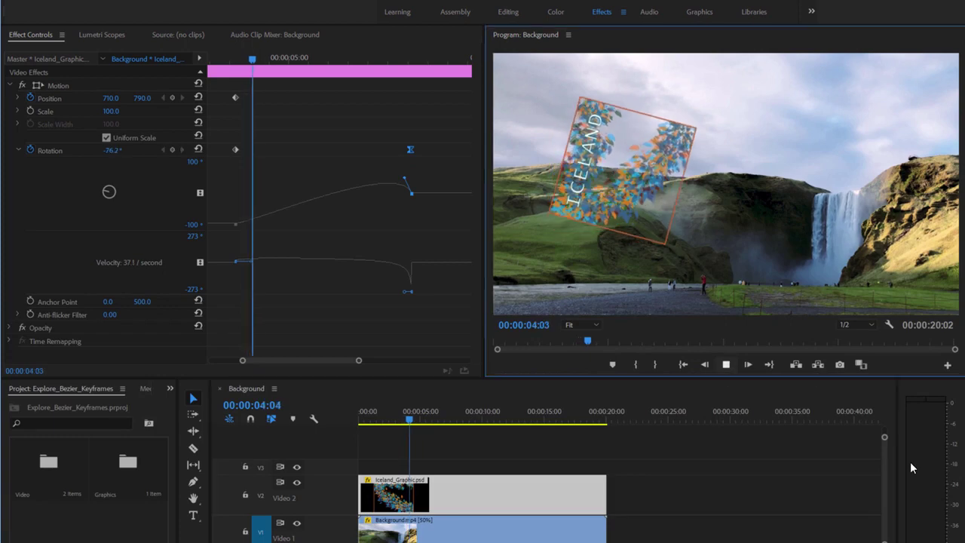
click(727, 365)
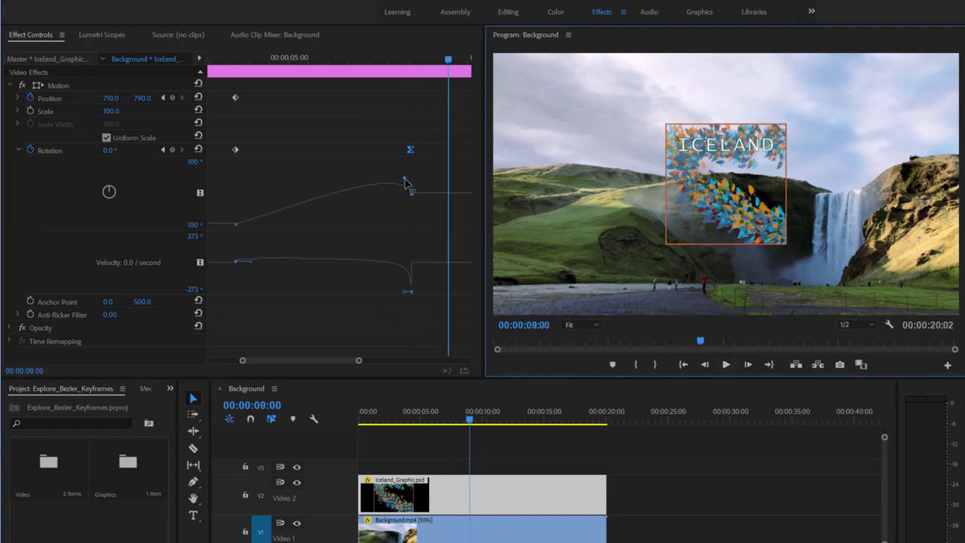
Pull the ending keyframe's Bezier handle down so rotation accelerates late, then preview.
mouse_move(405, 184)
mouse_down()
mouse_move(384, 196)
mouse_move(405, 223)
mouse_up()
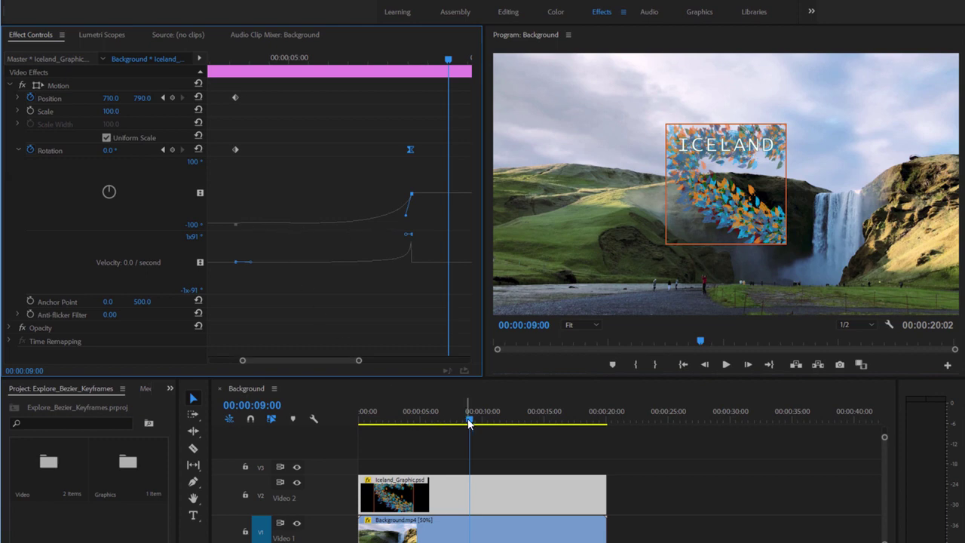
drag(469, 420, 407, 421)
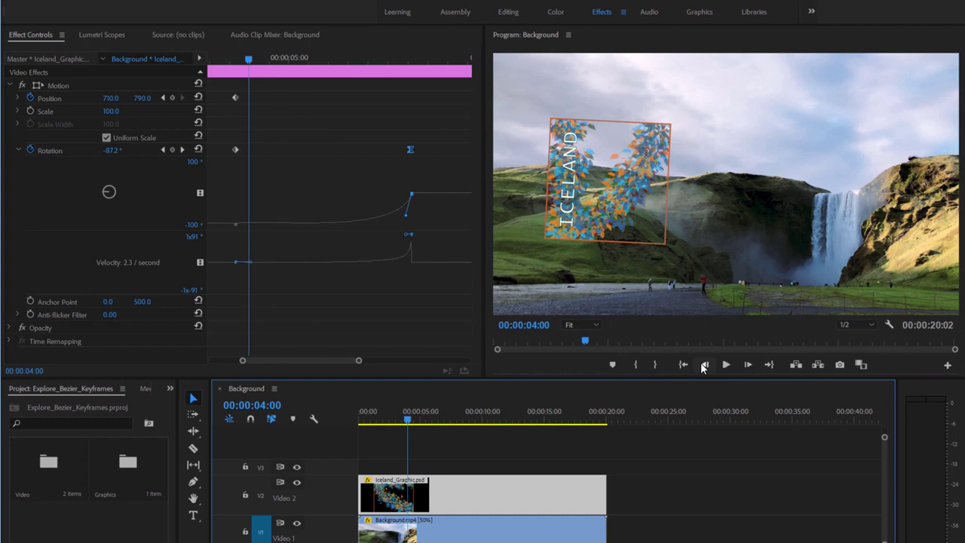
click(726, 365)
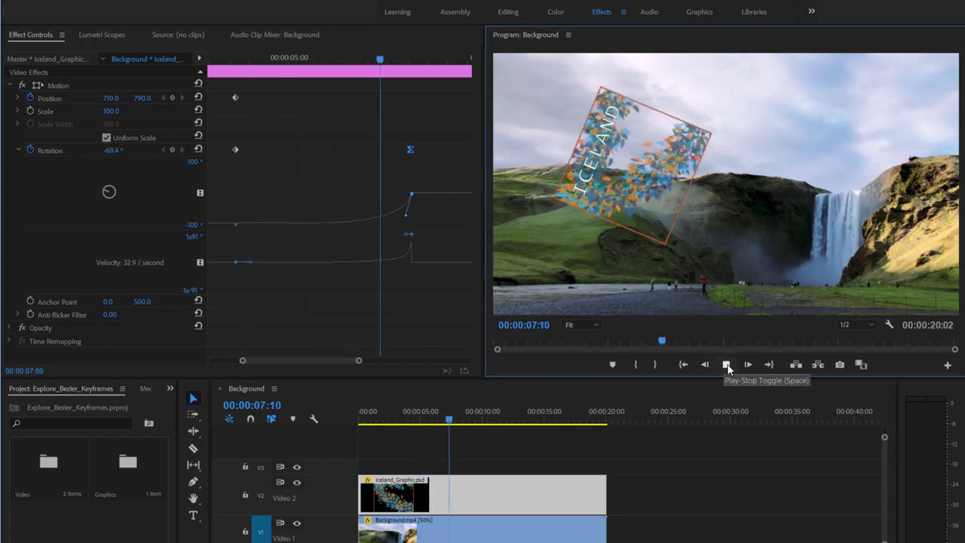
click(727, 365)
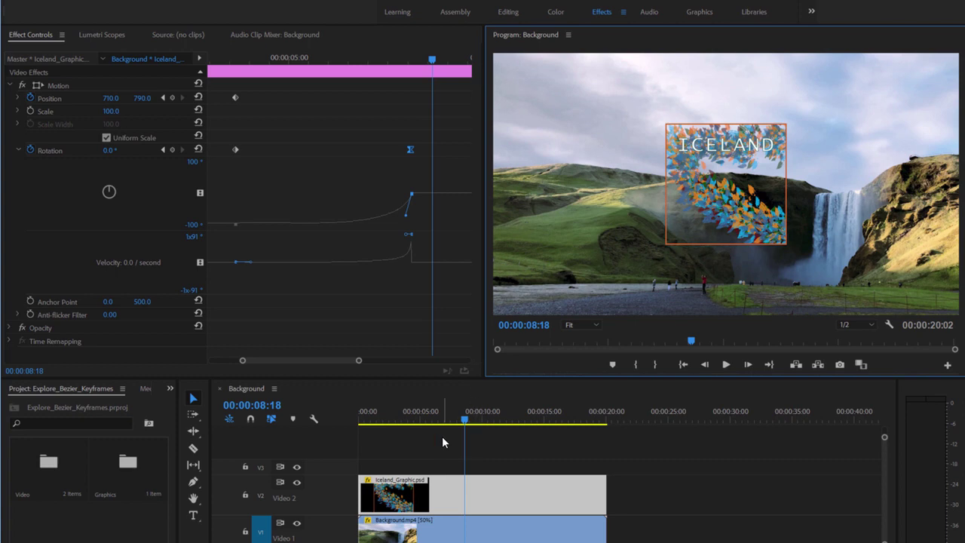
Apply Ease Out to the first Rotation keyframe and preview from near the clip start.
right_click(235, 148)
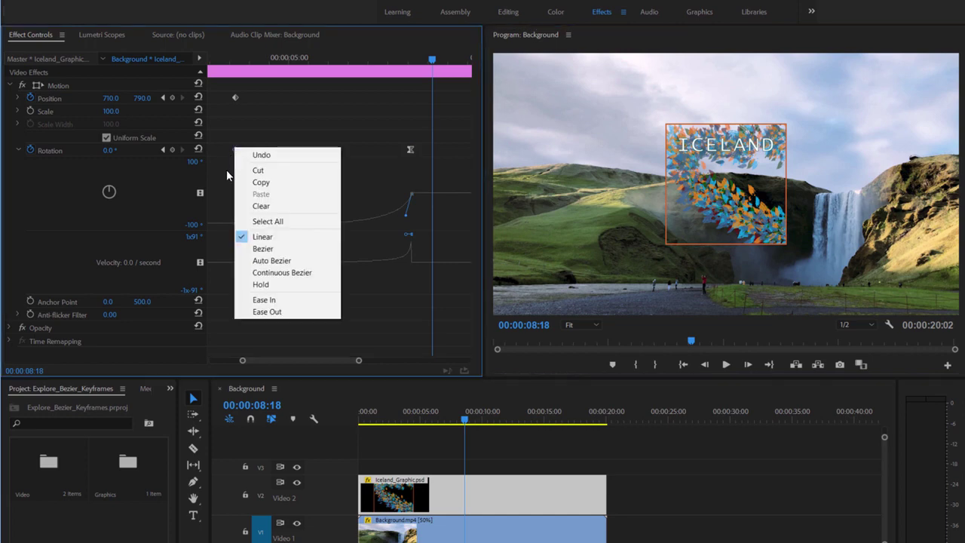
click(295, 312)
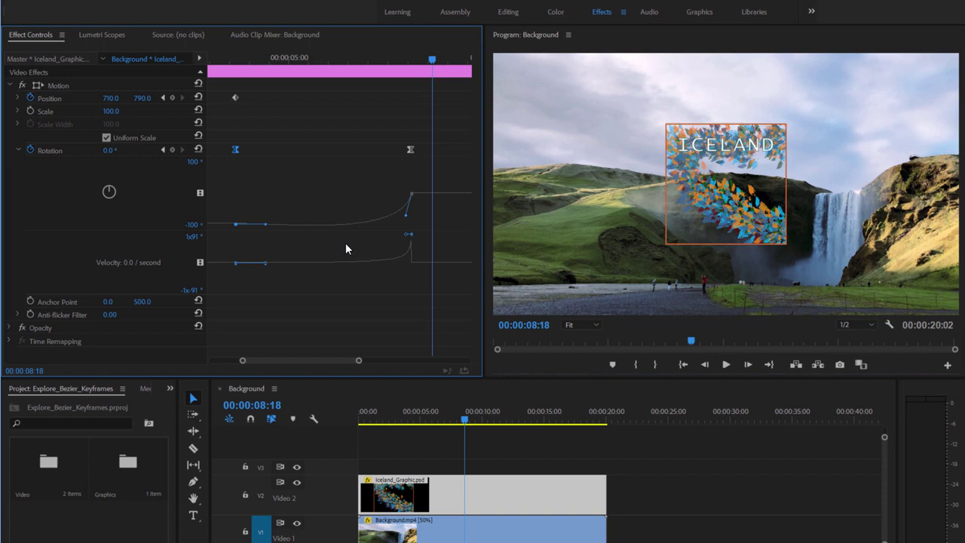
click(374, 415)
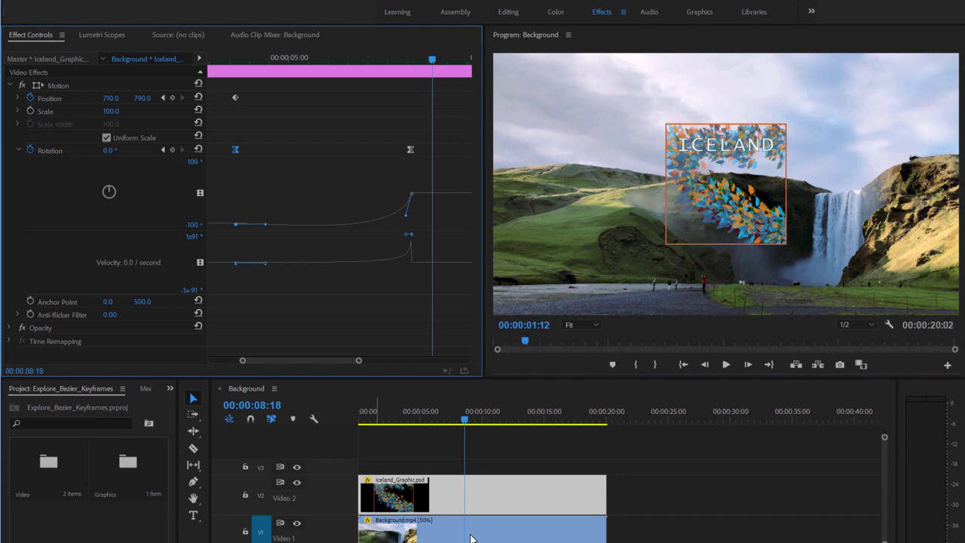
click(728, 365)
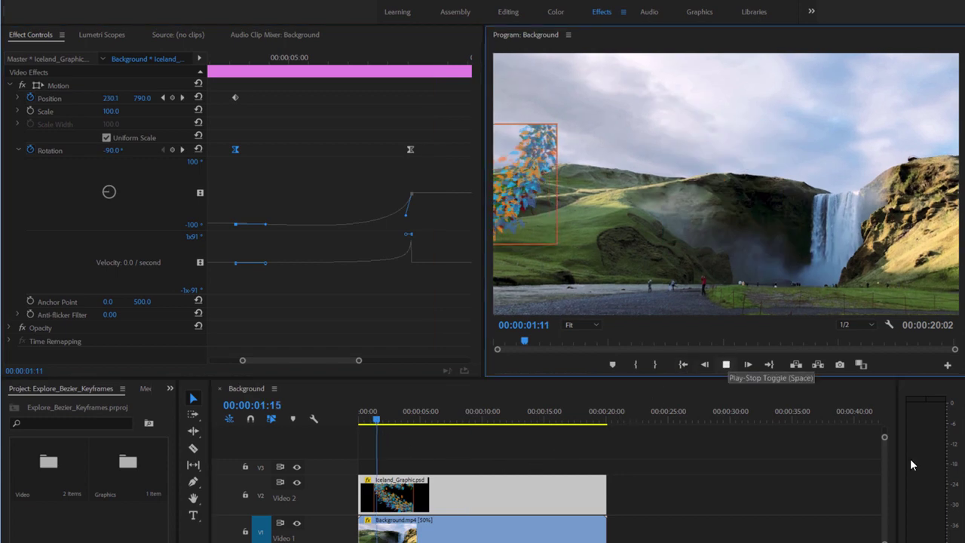
click(728, 362)
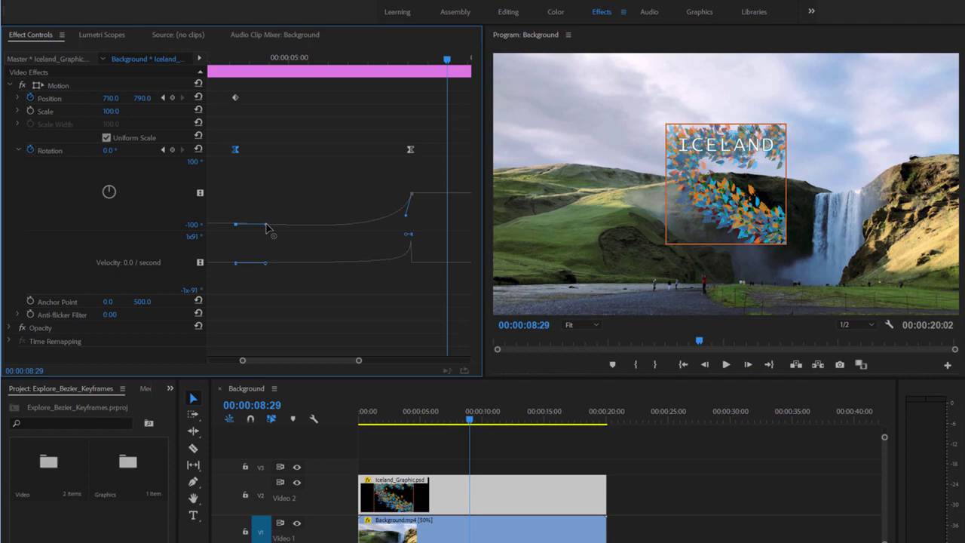
Stretch the first keyframe's ease-out handle rightward on an enlarged graph, then preview.
drag(266, 225, 330, 224)
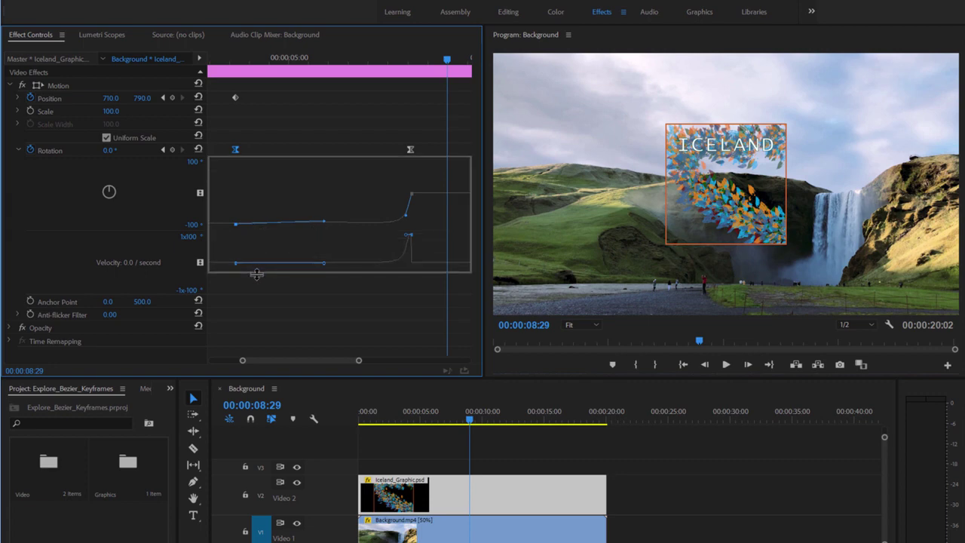
drag(260, 243, 260, 289)
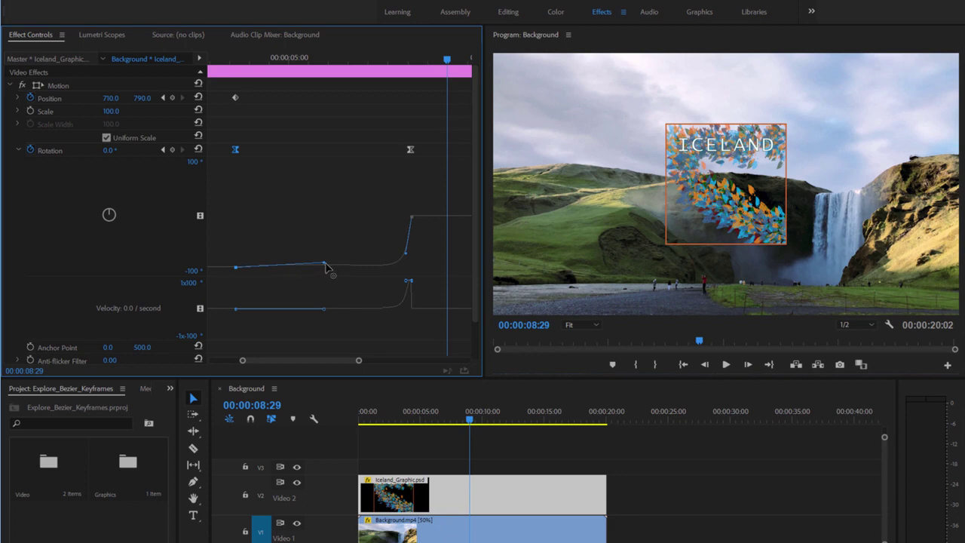
drag(325, 264, 327, 266)
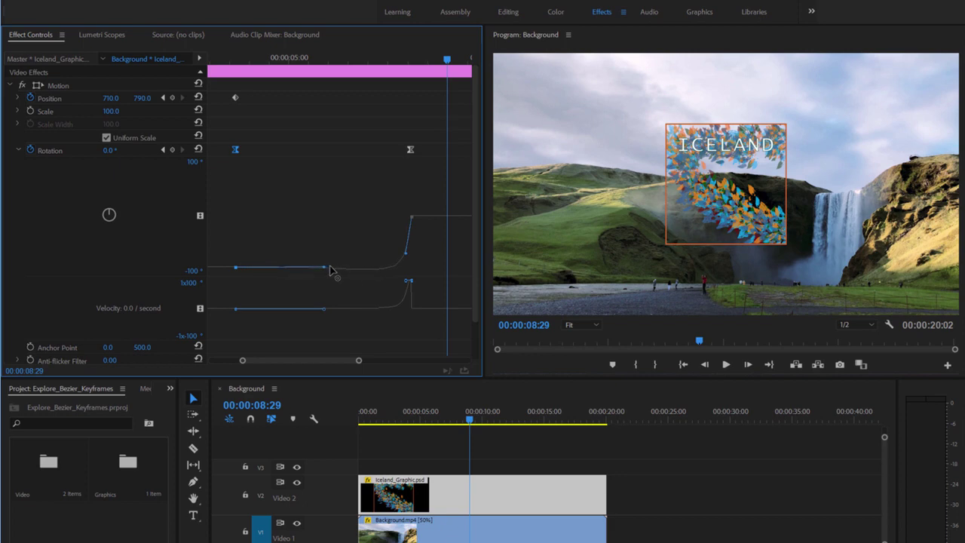
click(375, 415)
click(726, 365)
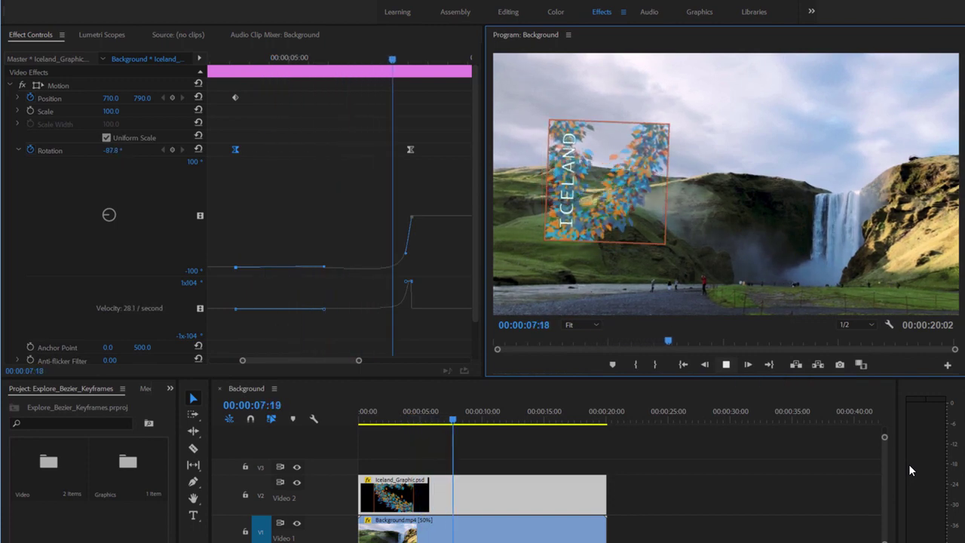
key(space)
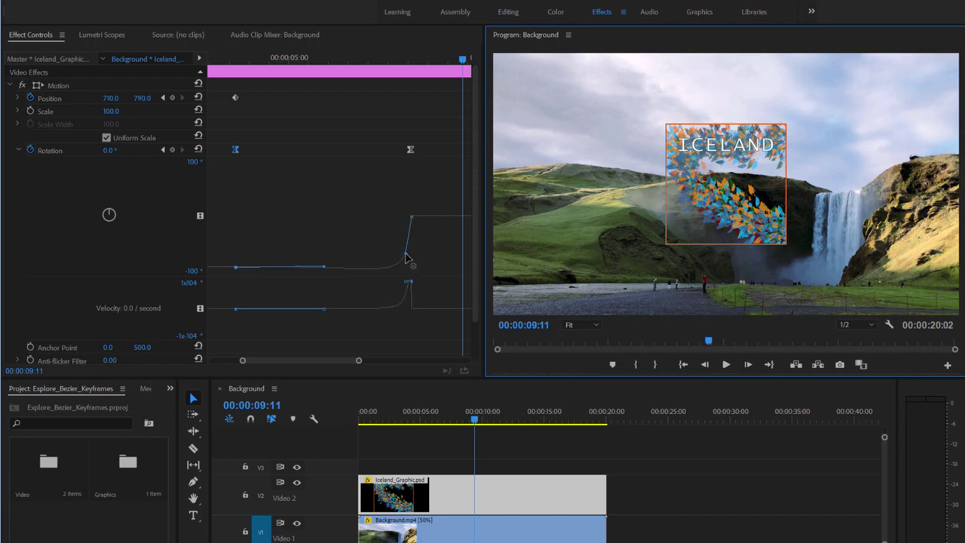
Adjust the last keyframe's Bezier handle to steepen the final rotation, then preview.
mouse_move(405, 257)
mouse_down()
mouse_move(386, 250)
mouse_move(409, 240)
mouse_up()
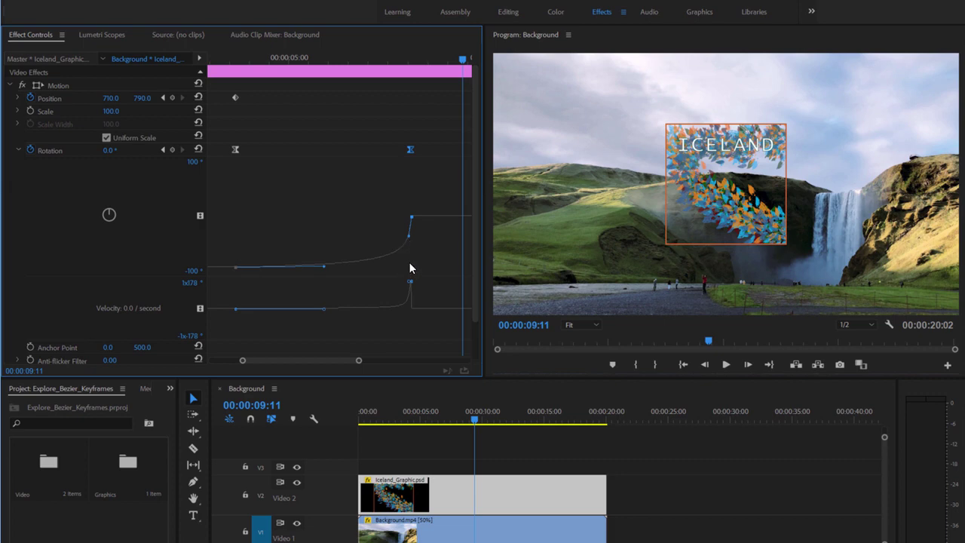
click(377, 422)
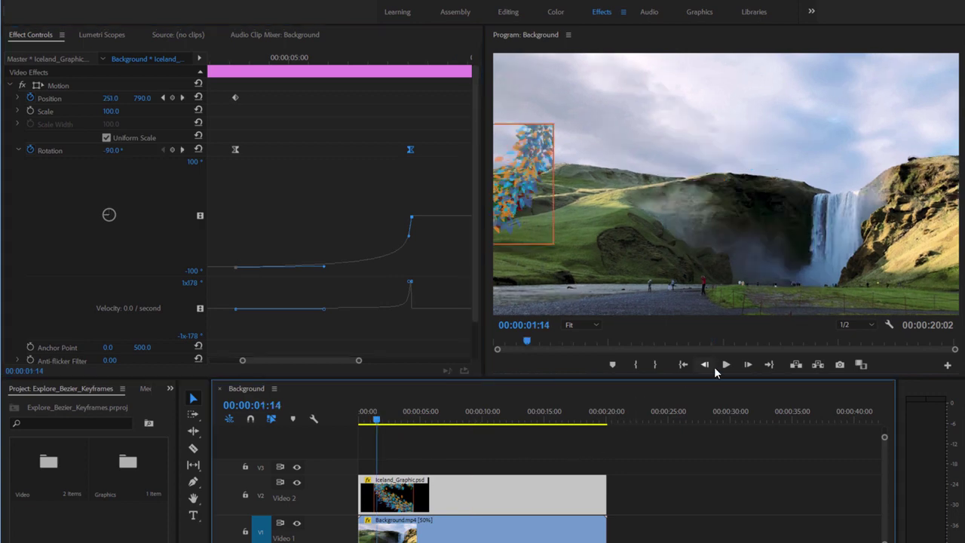
key(space)
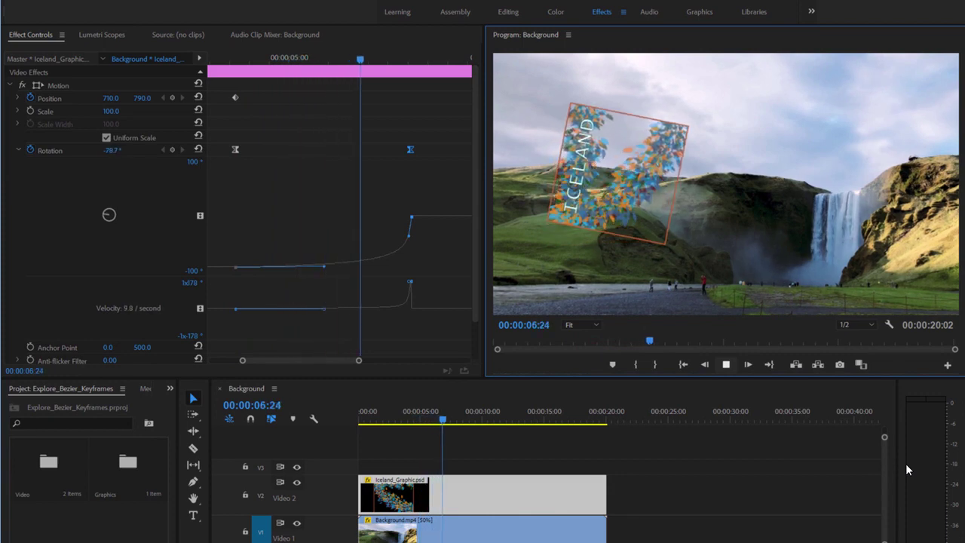
click(724, 366)
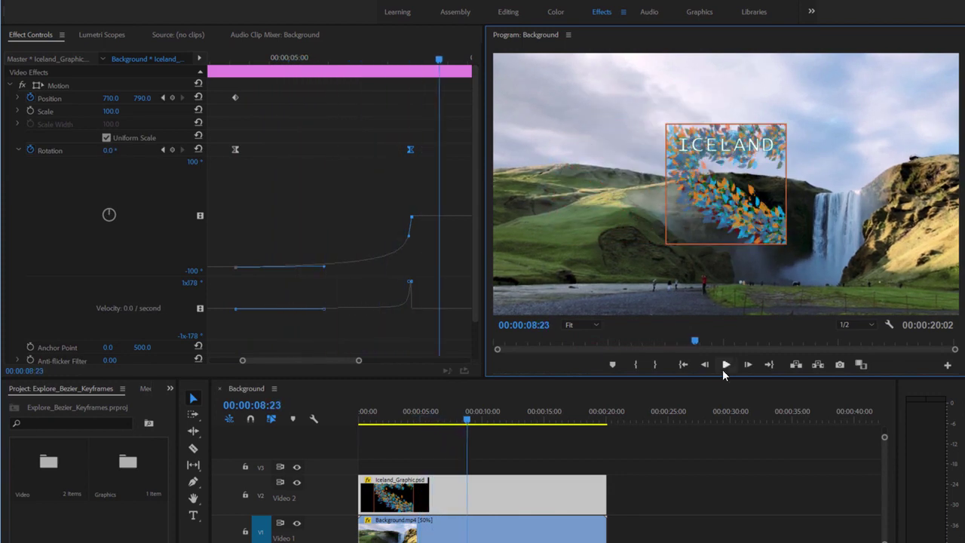